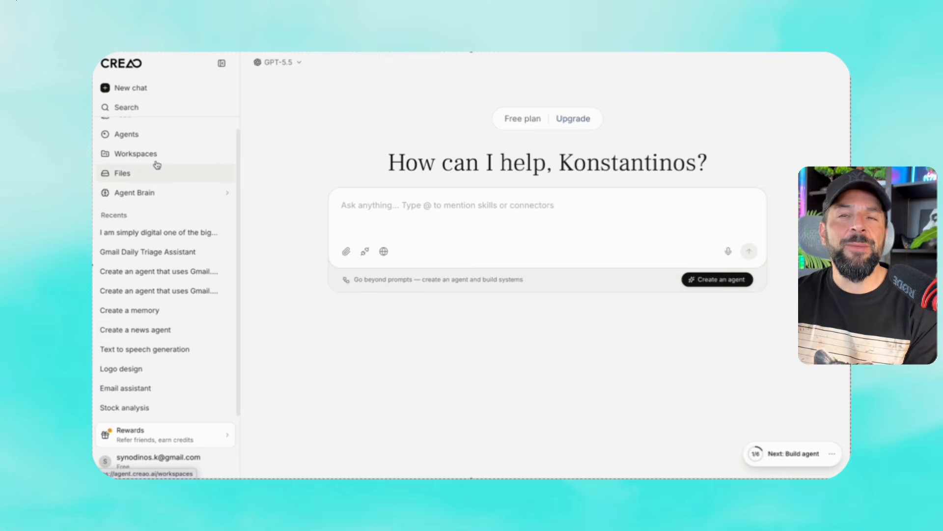
Step: Look through the feed and the agent library, and open the details of the Gmail Daily Triage Assistant agent
click(122, 128)
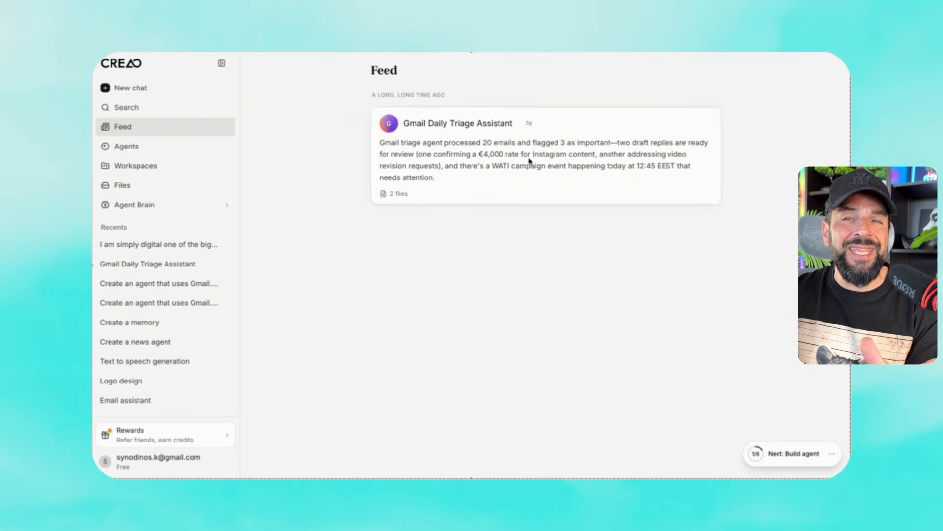
click(129, 147)
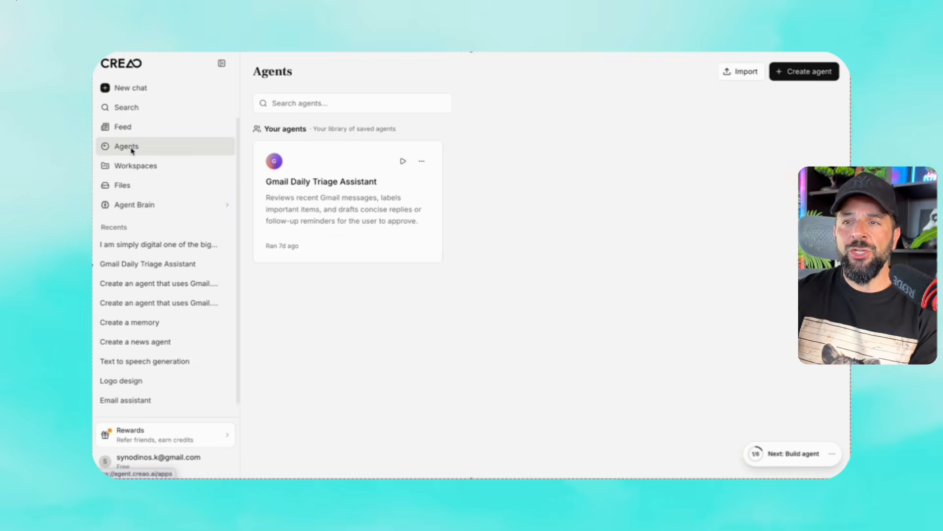
click(283, 198)
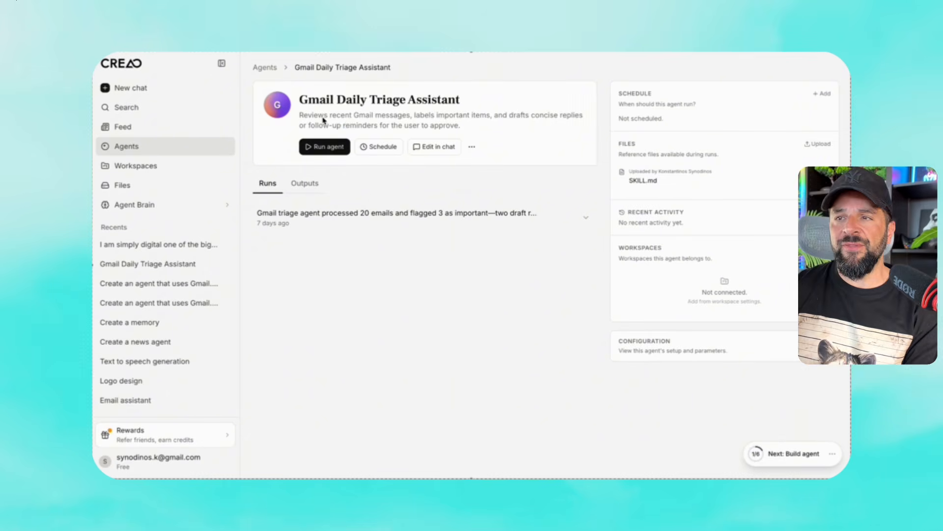
drag(324, 119, 371, 125)
click(419, 195)
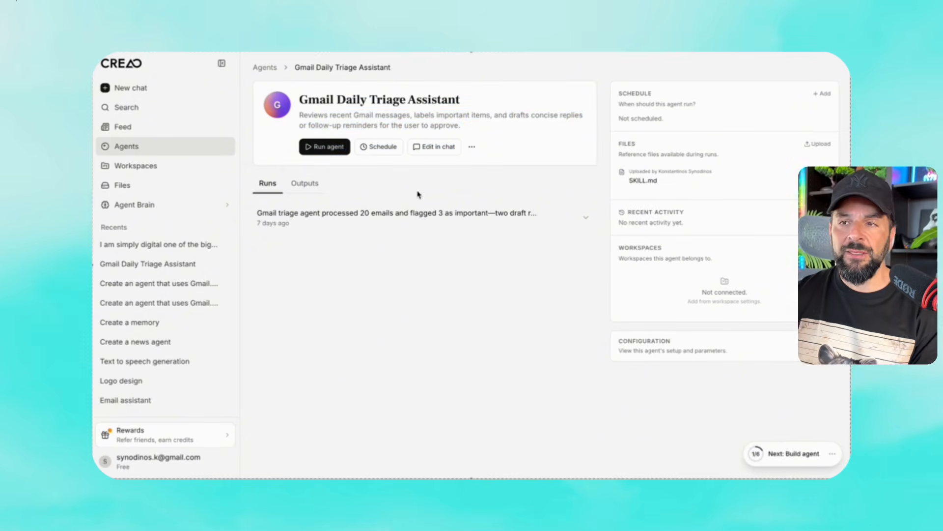
Step: Open the "Create a news agent" chat and read the original request and the agent's goal, inputs and output
click(135, 341)
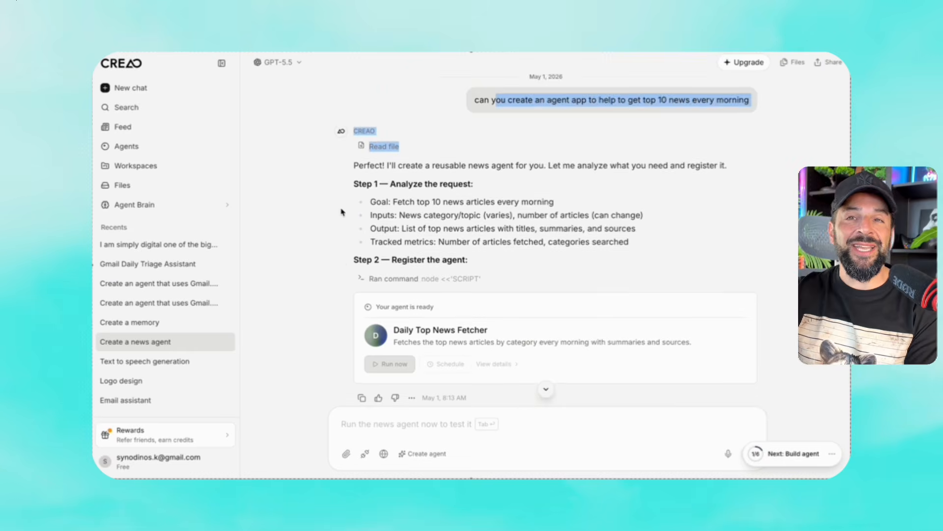
click(425, 158)
drag(467, 171, 511, 189)
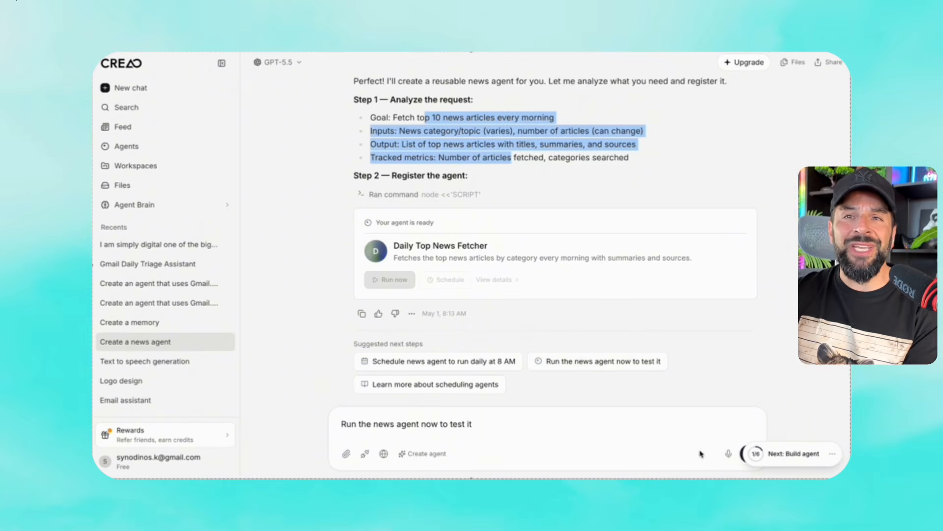
Step: Close the getting-started checklist and send the suggested prompt "Run the news agent now to test it"
click(744, 461)
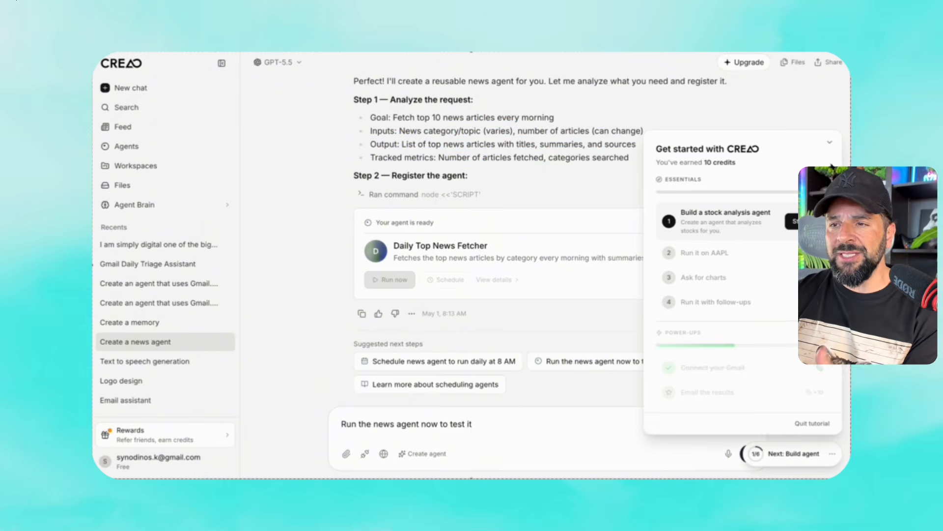
click(830, 144)
key(Return)
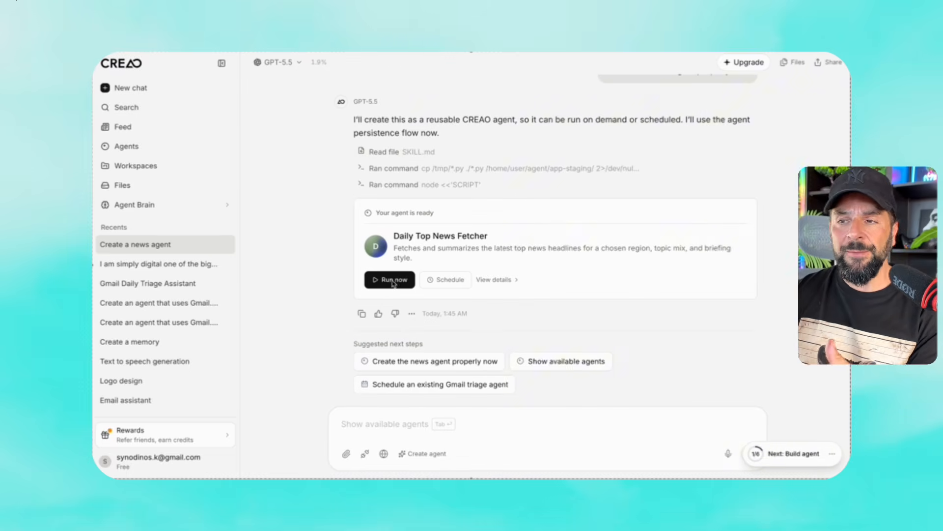
Step: Run the Daily Top News Fetcher with the instruction "Run with business and technology news focused in ai and saas platforms"
click(393, 281)
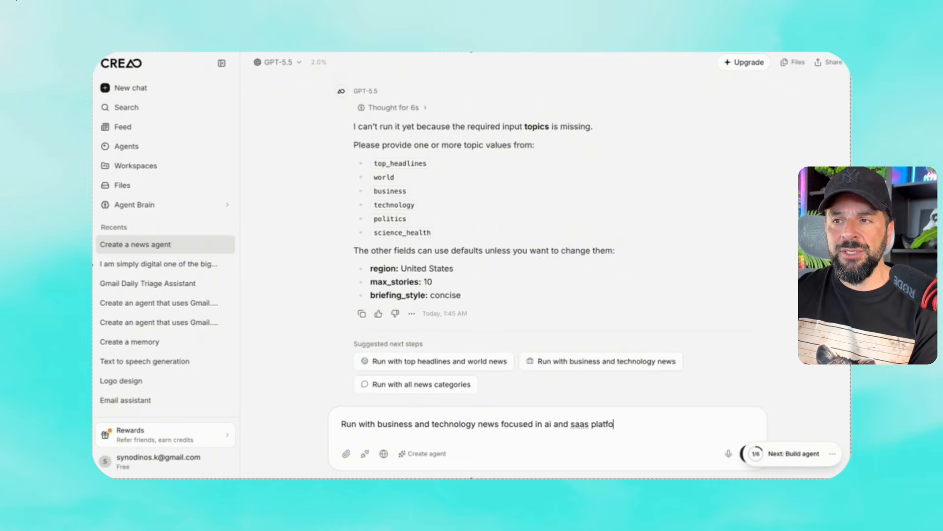
text(rms)
key(Return)
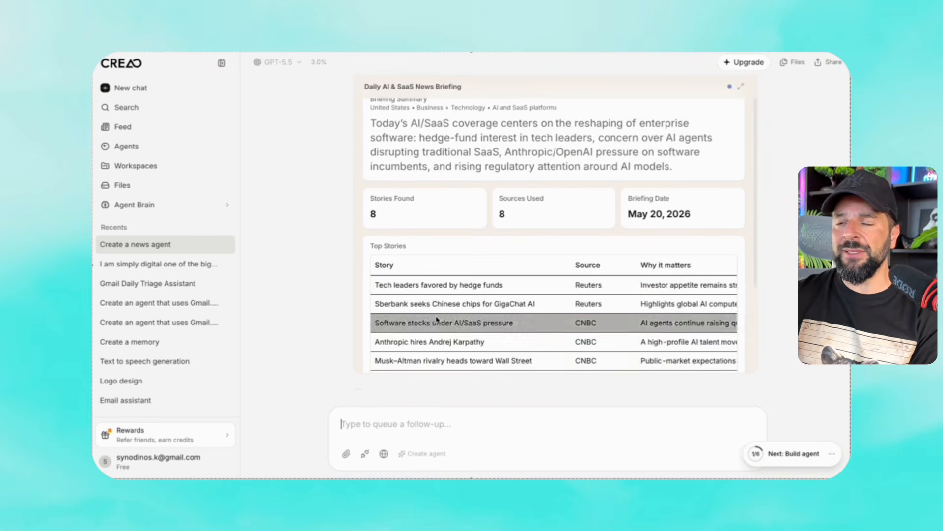
Step: Review the Daily AI & SaaS News Briefing, covering its top stories table and the full Markdown report
scroll(402, 282, down, 5)
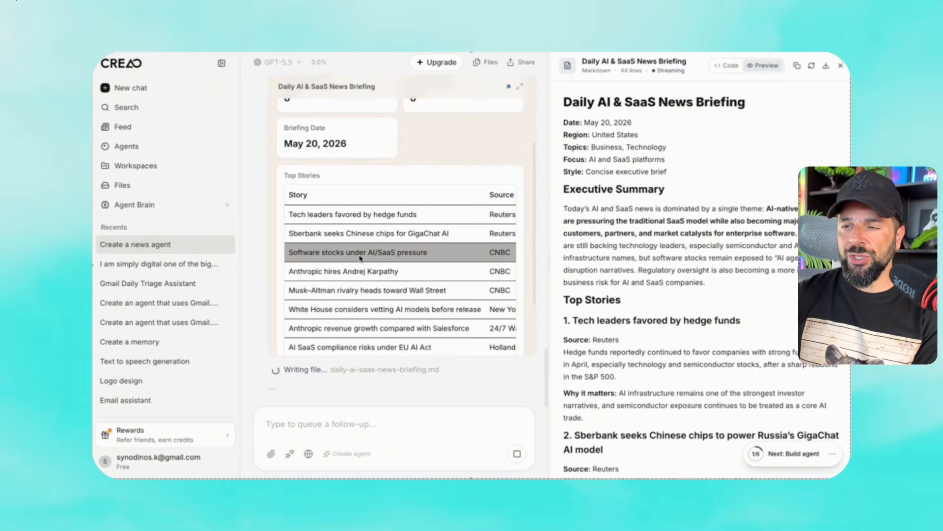
scroll(404, 260, right, 10)
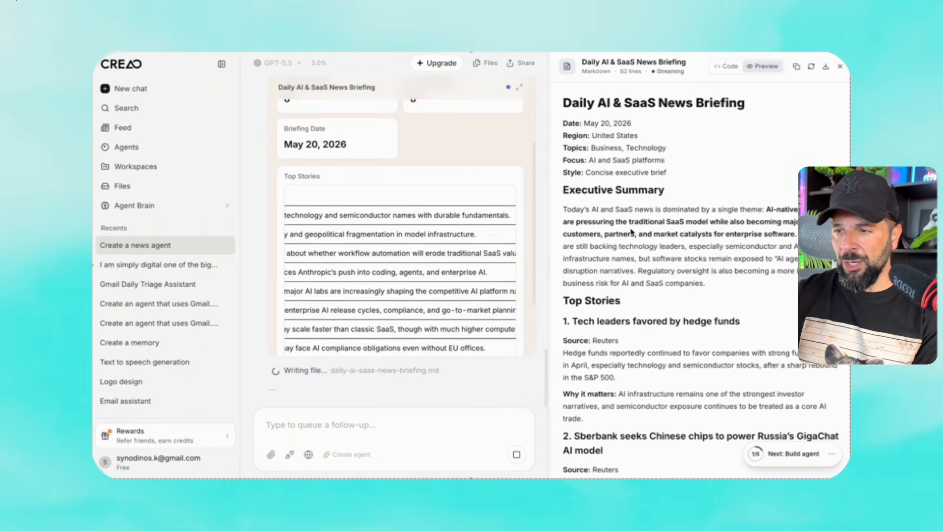
scroll(630, 228, down, 4)
scroll(639, 295, down, 10)
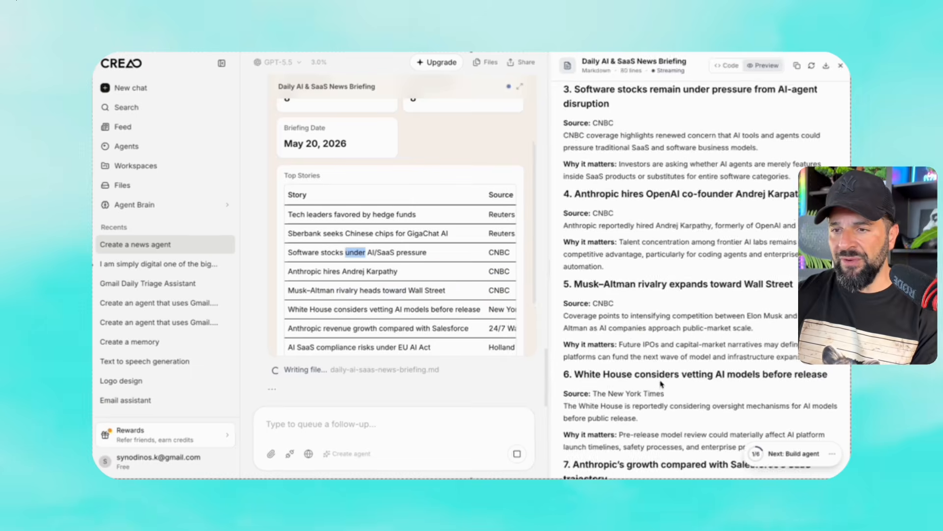
scroll(661, 383, down, 8)
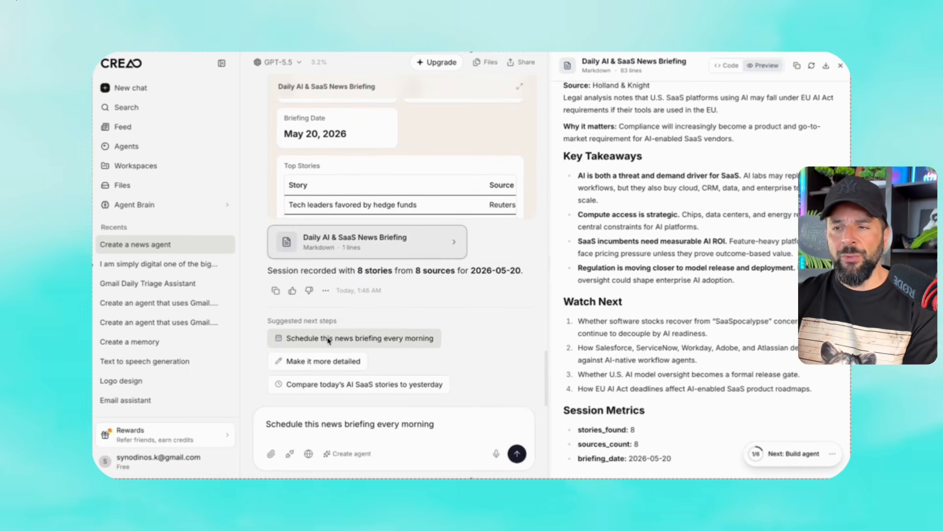
Step: Schedule the news briefing every morning at 8:00 AM in America/Los_Angeles, using the same AI/SaaS business + tech briefing inputs
click(517, 453)
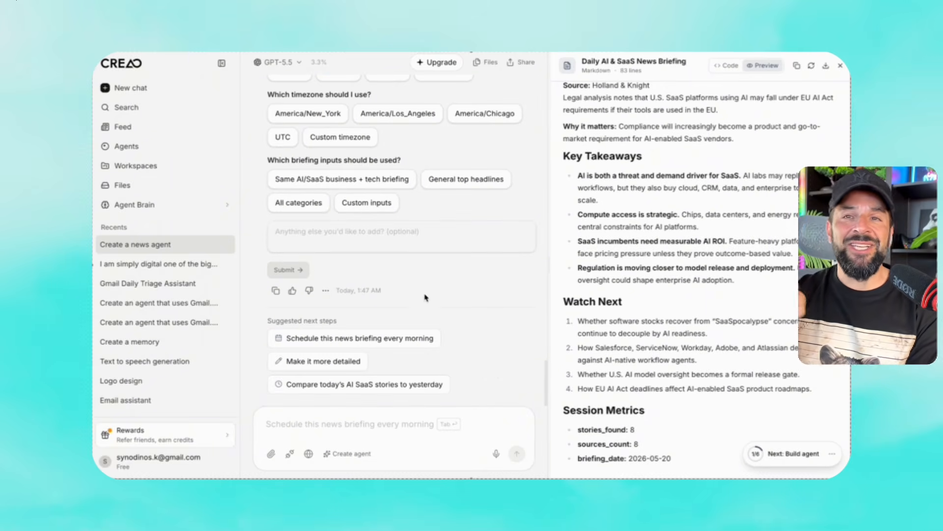
scroll(416, 280, up, 5)
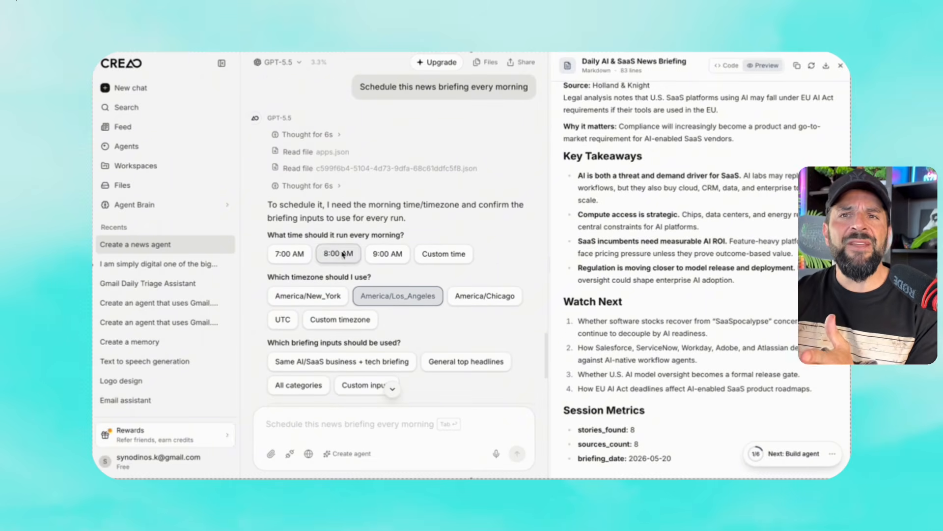
click(465, 361)
scroll(477, 371, down, 3)
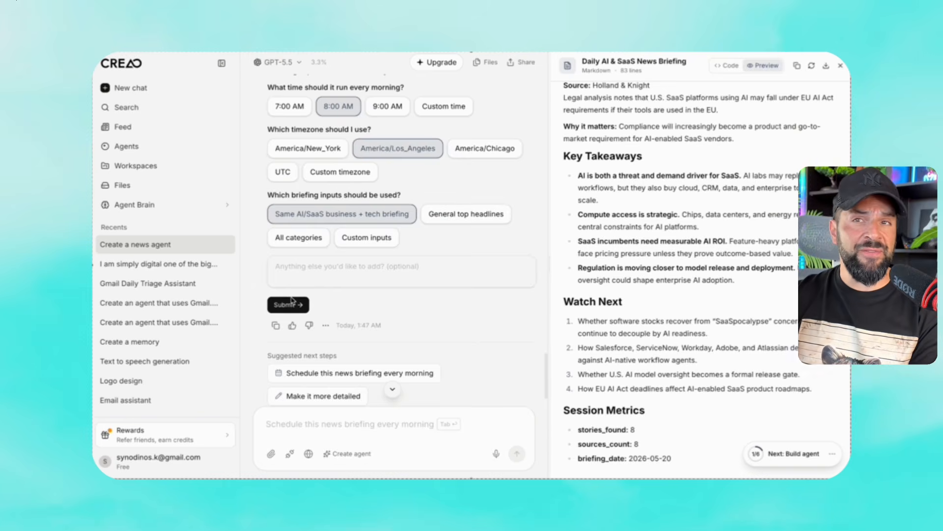
click(290, 304)
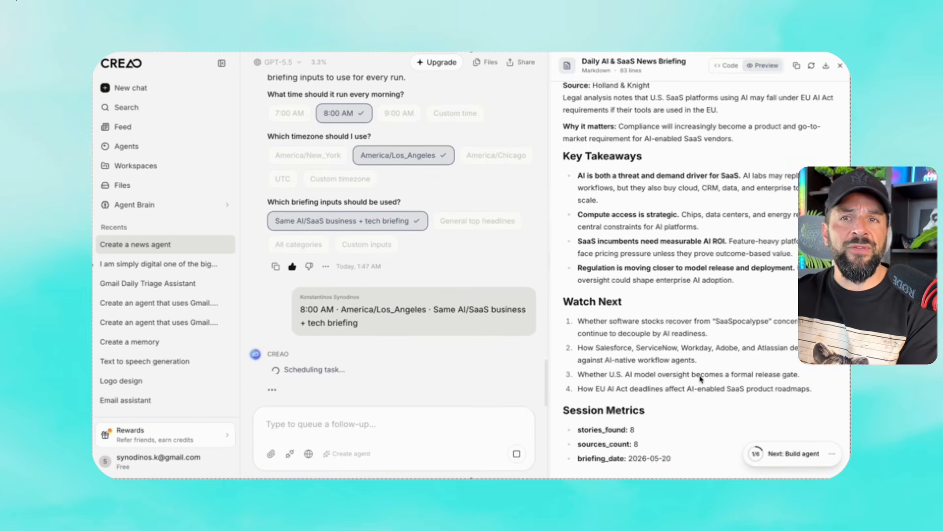
Step: Send the prompt "based on the 8 stories you fetched can you create an ig carousel that i can share on linkedin too?"
scroll(629, 351, up, 5)
scroll(640, 329, down, 2)
scroll(653, 339, down, 2)
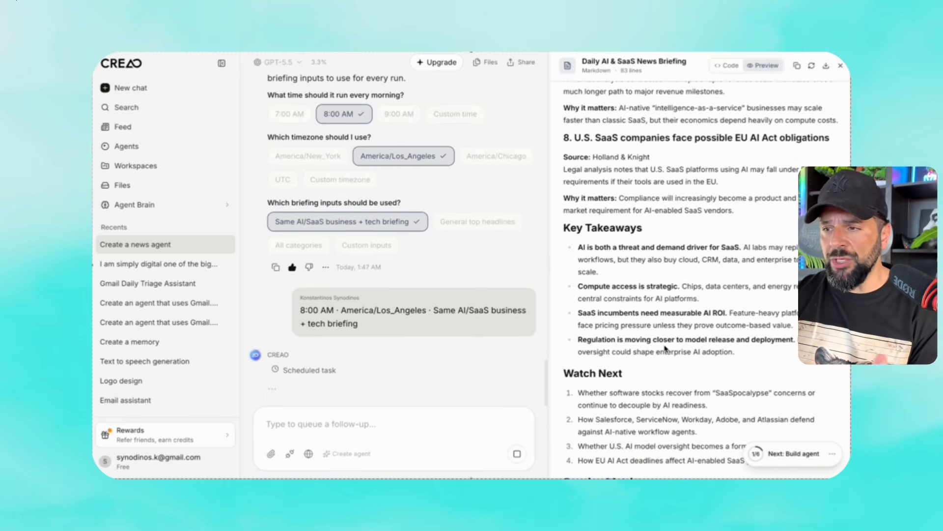
text(based on the 8 stories you fetched can you create an ig carousel)
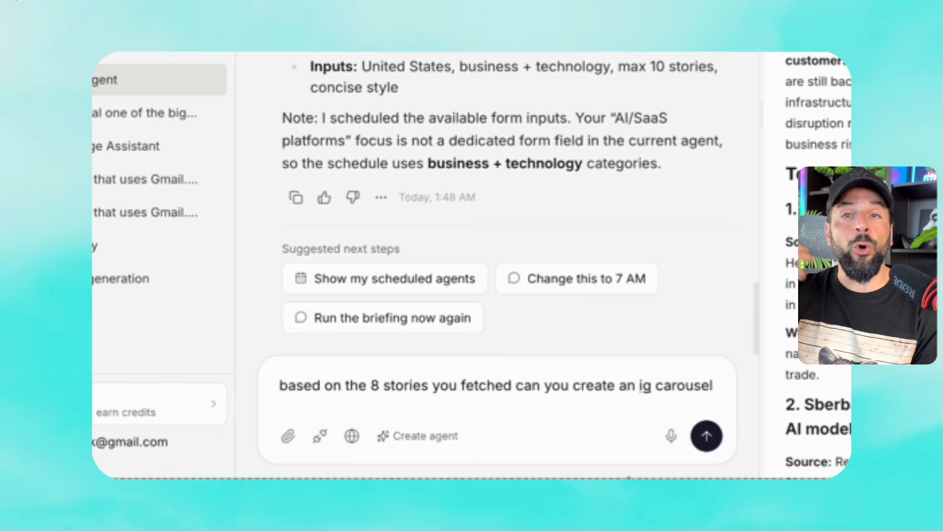
text( that i can share on linkedin too?)
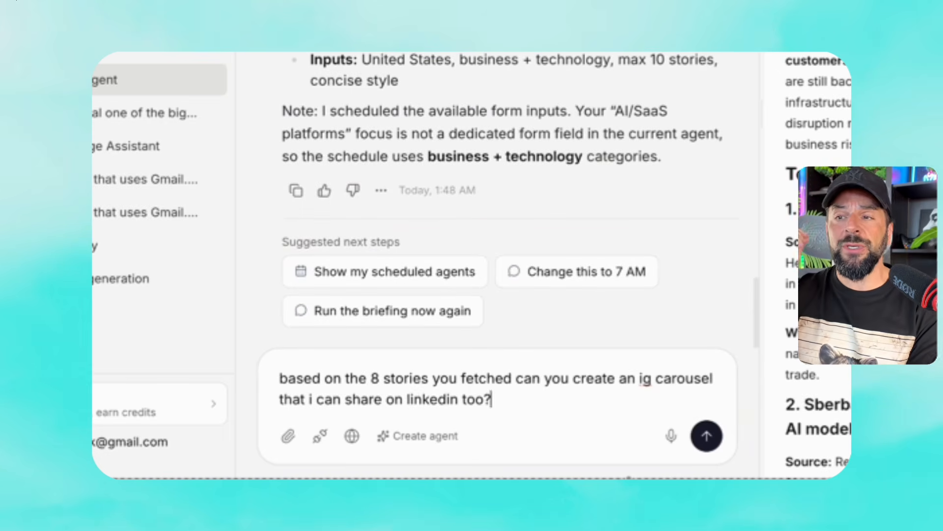
click(705, 437)
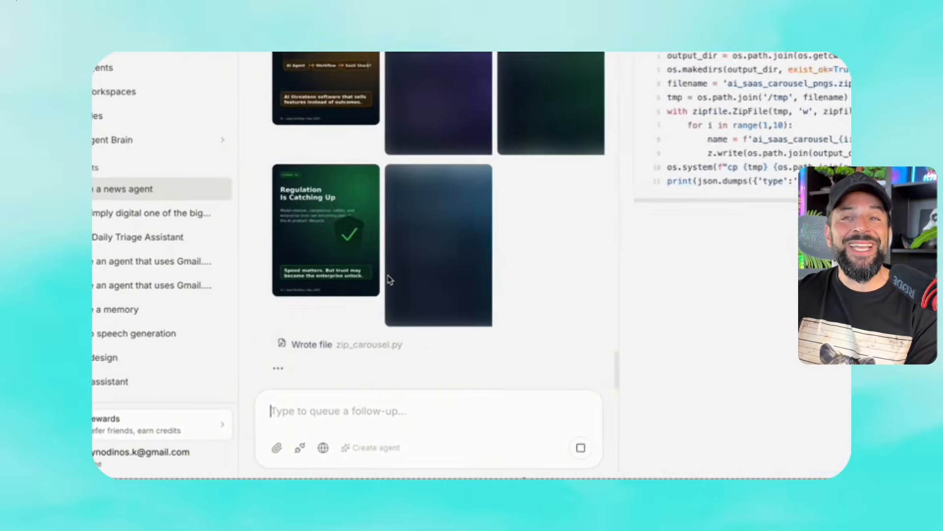
Step: Inspect the generated PNG carousel slides, enlarging the "AI Is Rewriting SaaS" and "Compute Is the New Moat" slides
scroll(389, 279, up, 5)
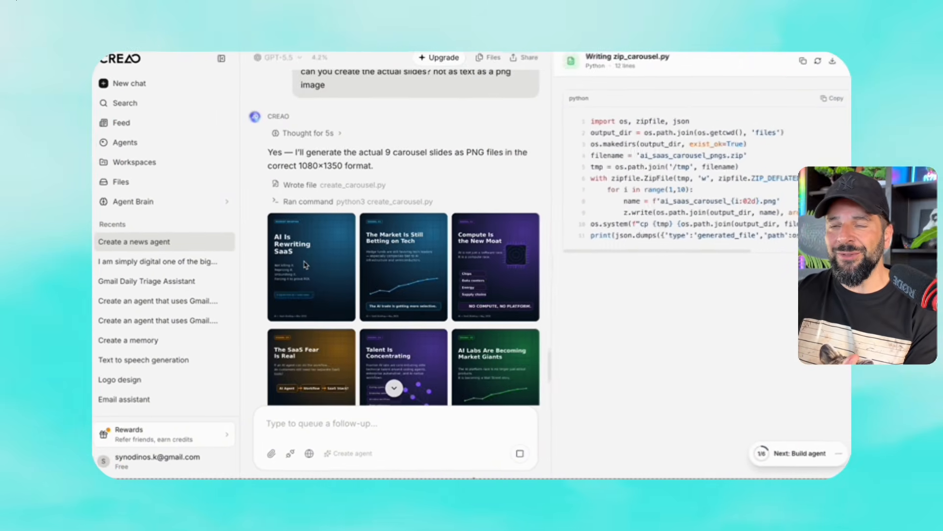
click(306, 265)
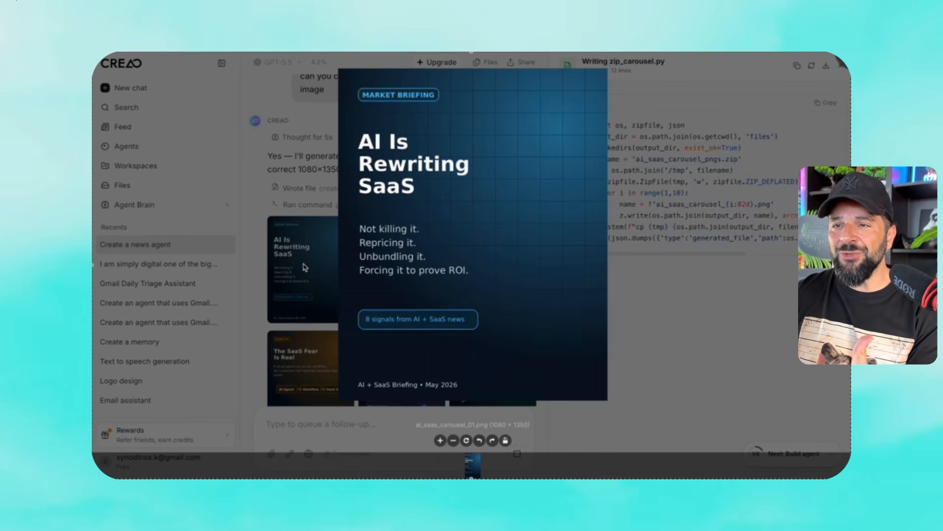
click(305, 267)
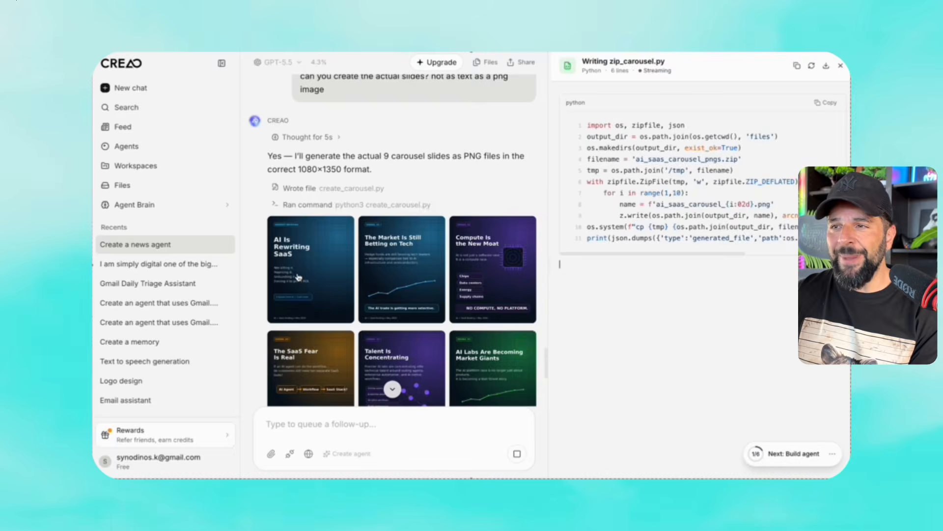
click(498, 273)
key(Escape)
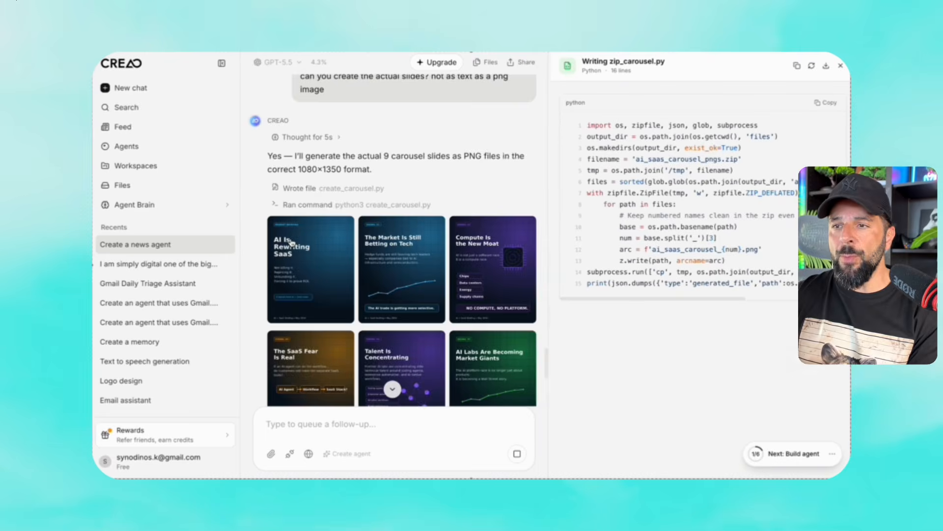
scroll(291, 242, down, 3)
scroll(291, 242, down, 4)
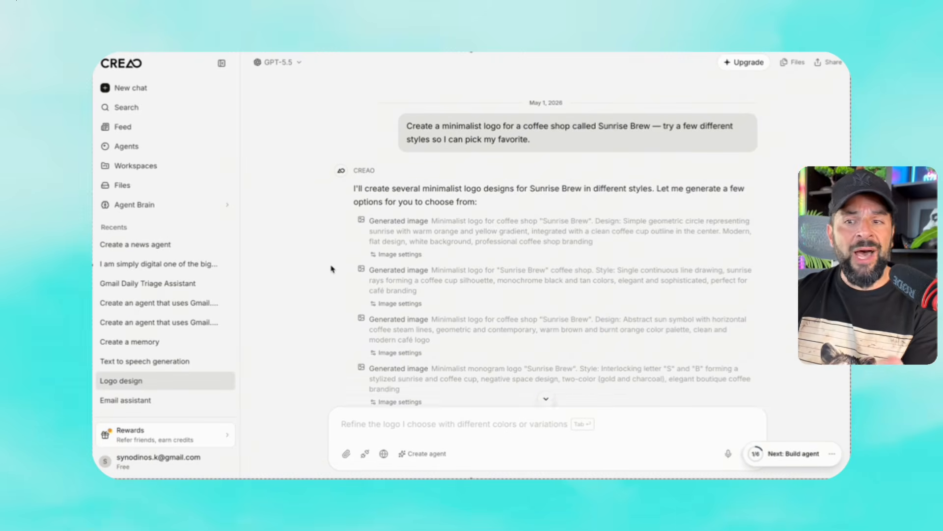
Step: Review the Sunrise Brew logo variations and their style descriptions in the Logo design chat
scroll(331, 268, down, 1)
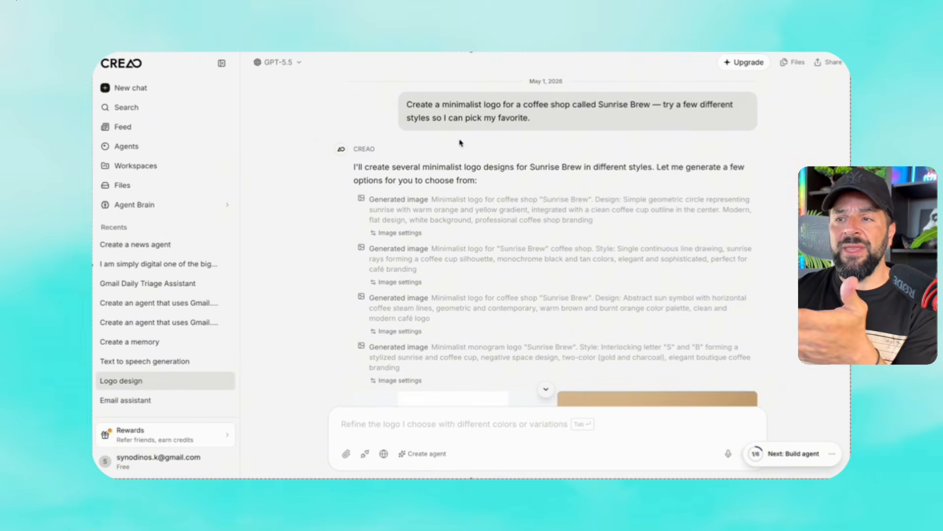
scroll(461, 143, down, 10)
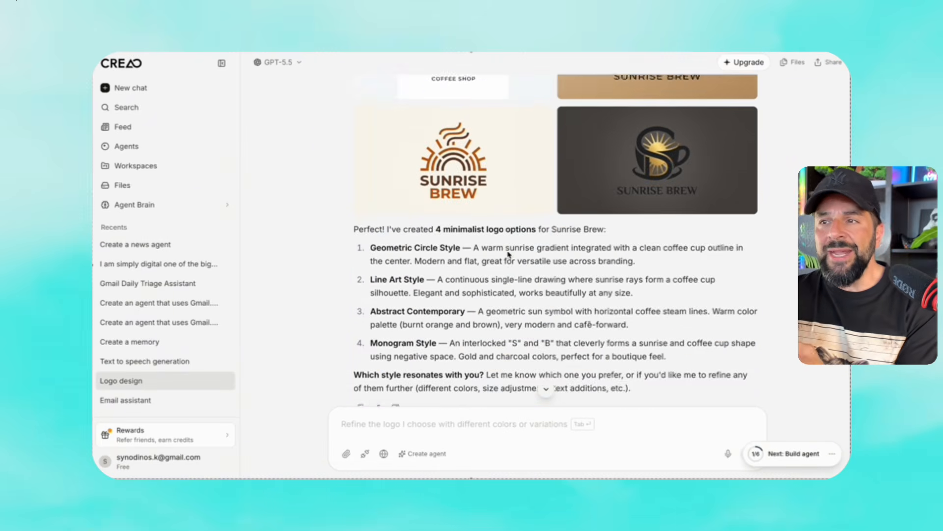
scroll(508, 254, down, 2)
scroll(407, 238, down, 4)
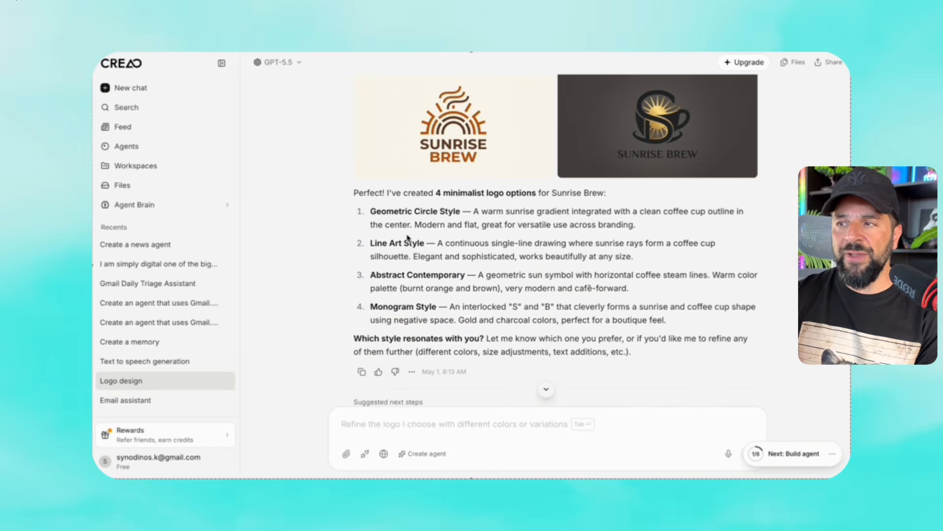
Step: Open the Email assistant chat to read its Outlook summary request, and the "Create a memory" chat to read about recalling memories
click(147, 399)
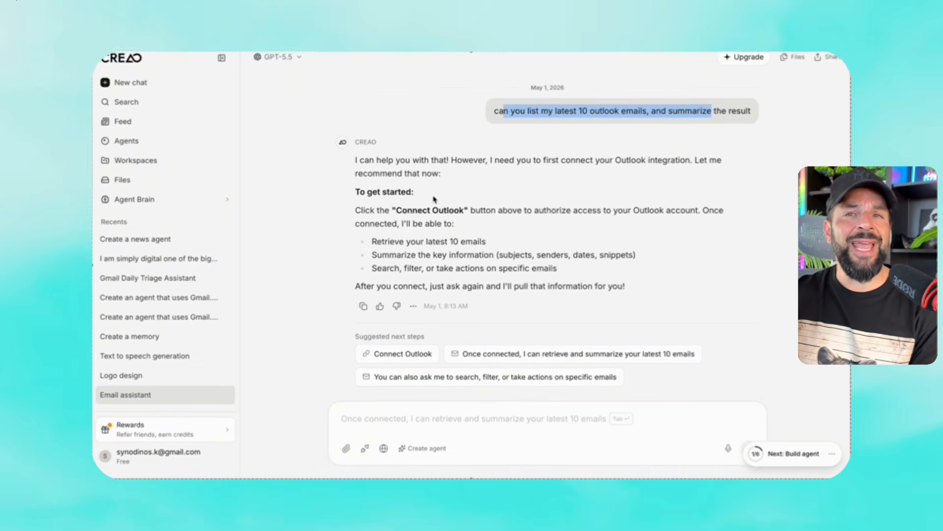
click(116, 347)
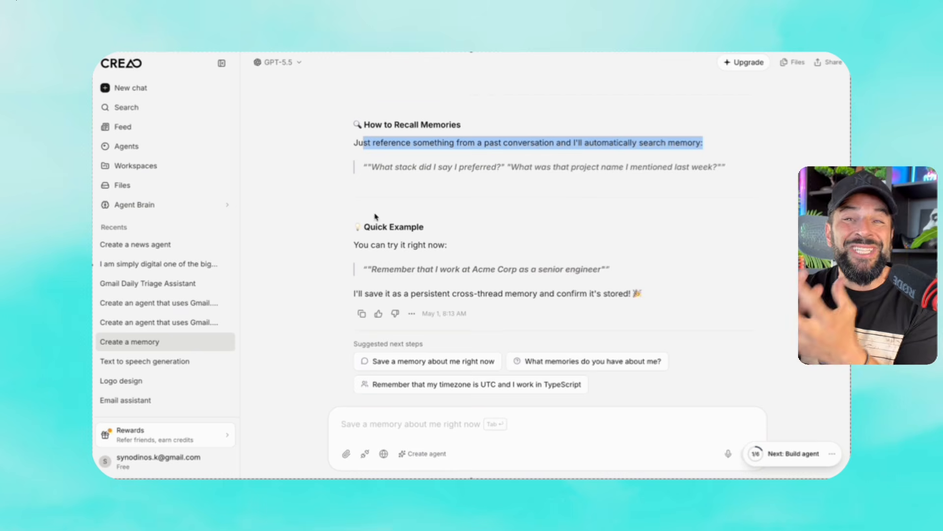
Step: Open the Stock analysis chat and review the Meta stock research request with its two 2025 plots
scroll(133, 344, down, 1)
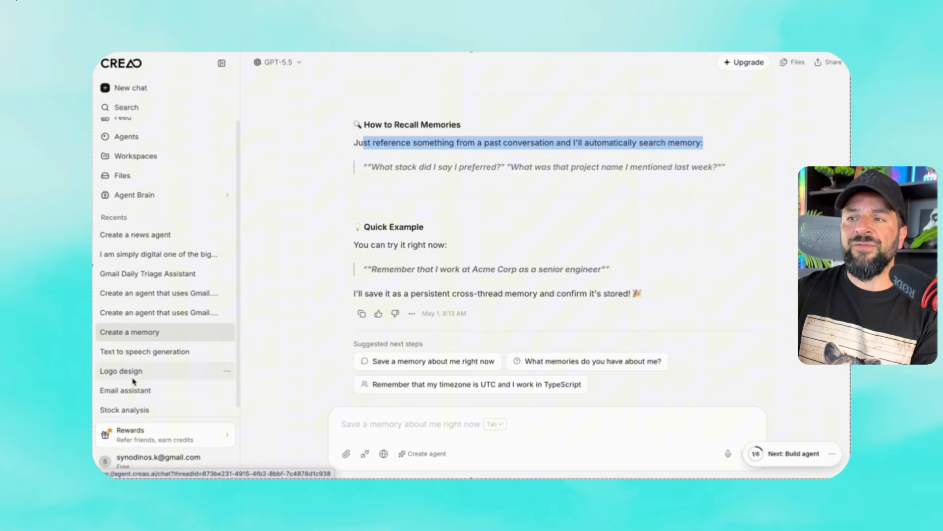
click(127, 407)
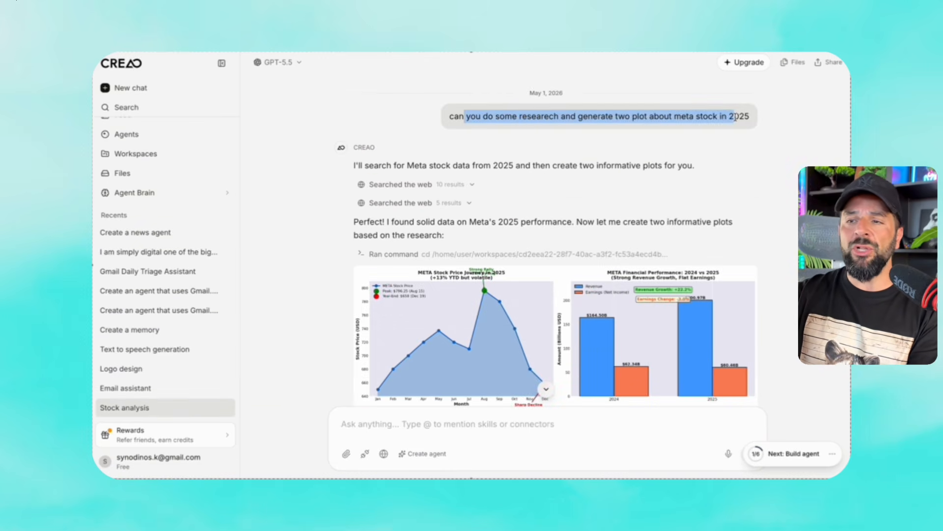
scroll(735, 116, down, 8)
scroll(735, 117, up, 8)
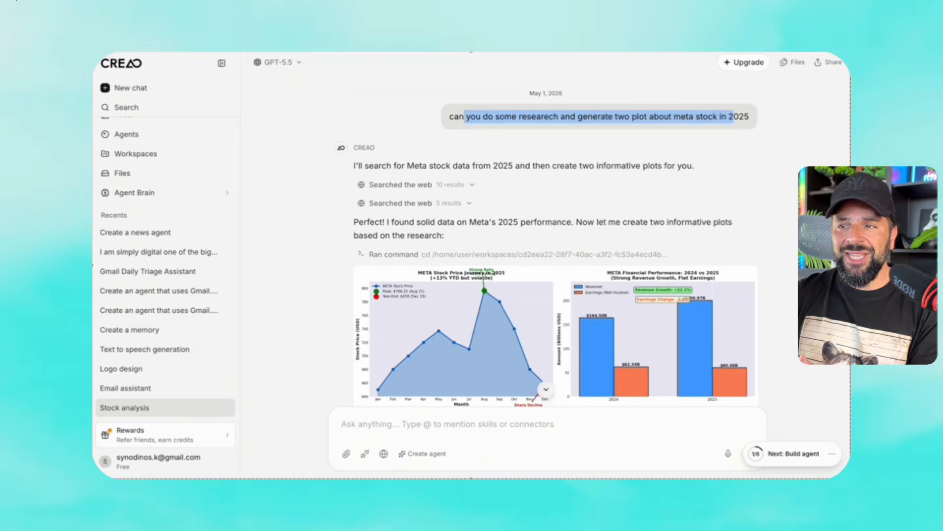
Step: Read the key insights and explanation below the two Meta stock plots in the Stock analysis chat
scroll(537, 220, down, 6)
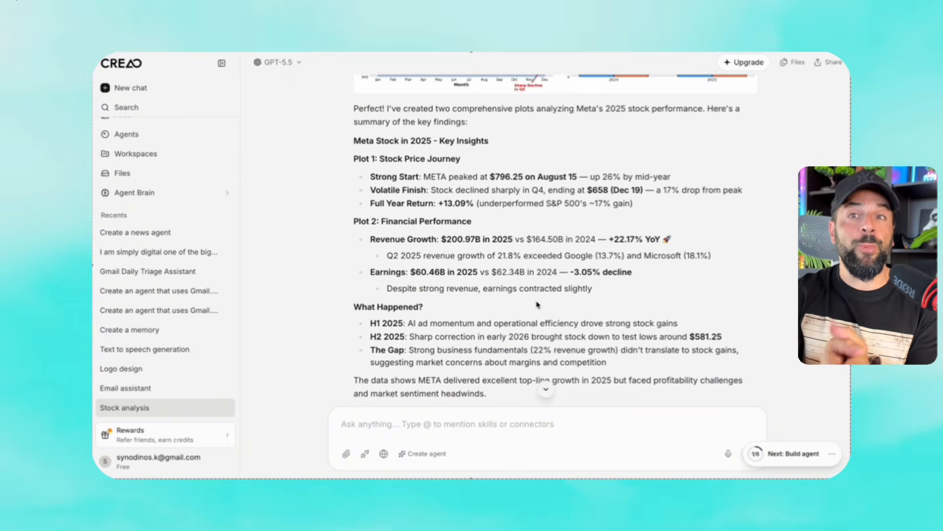
scroll(537, 304, down, 2)
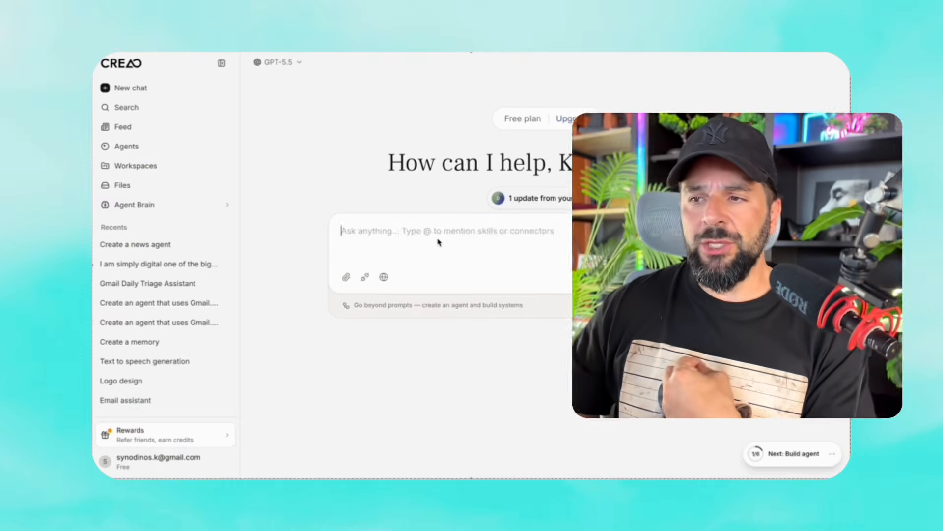
Step: Enter the "Brand Deal Inbox Manager" agent prompt in a new chat and choose the Google account for the Pipedream connection
key(ctrl+v)
drag(275, 224, 496, 225)
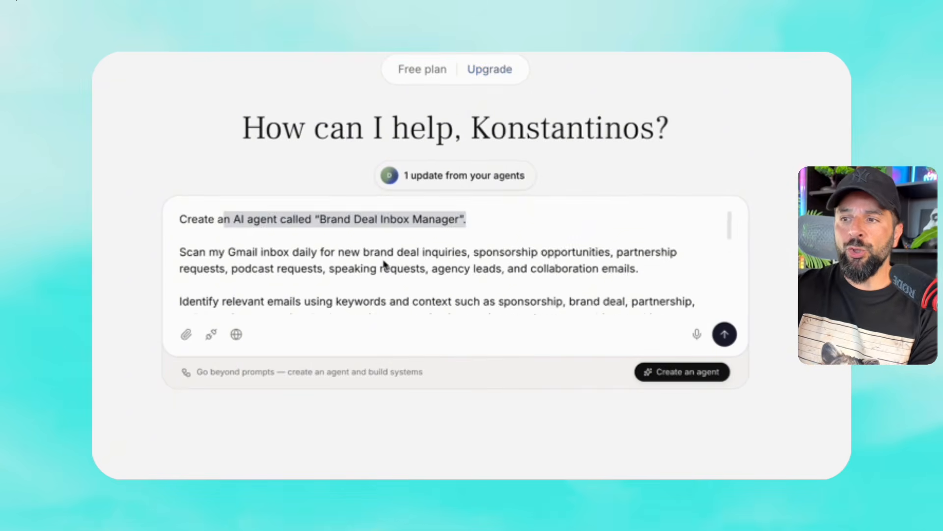
scroll(384, 265, down, 1)
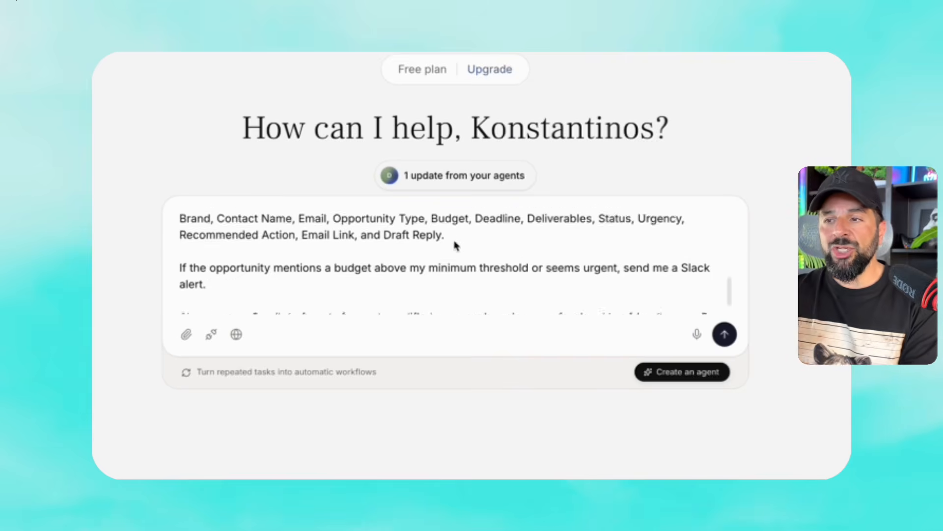
scroll(455, 245, down, 1)
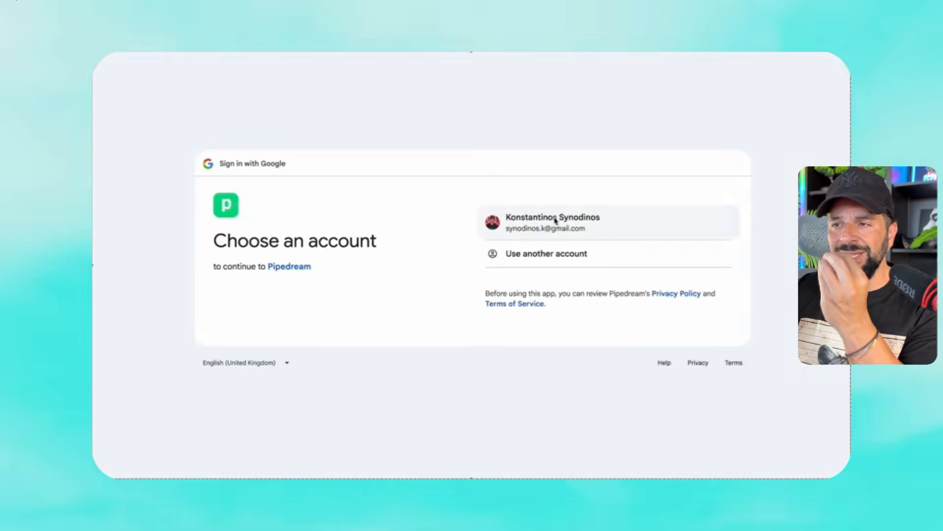
click(553, 216)
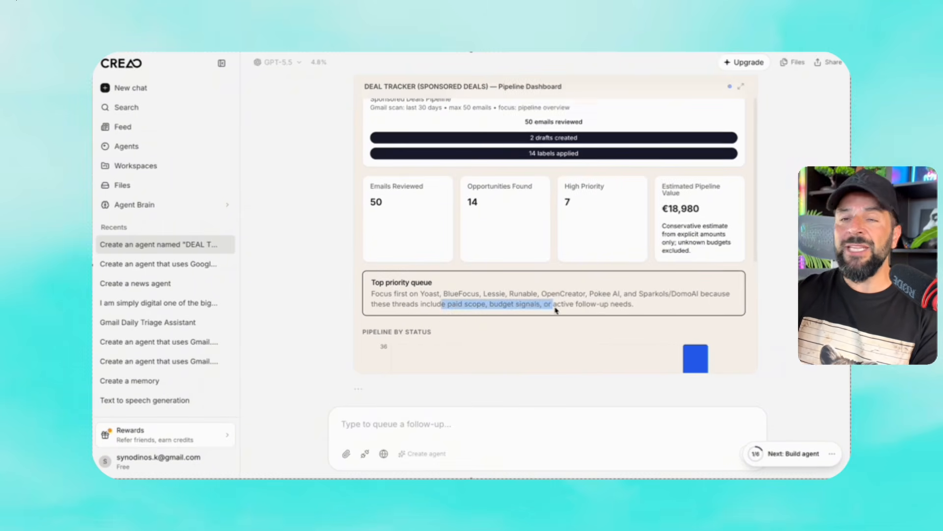
Step: Review the DEAL TRACKER pipeline dashboard, including the Pipeline by Status chart and the Priority Opportunities section
scroll(556, 309, down, 4)
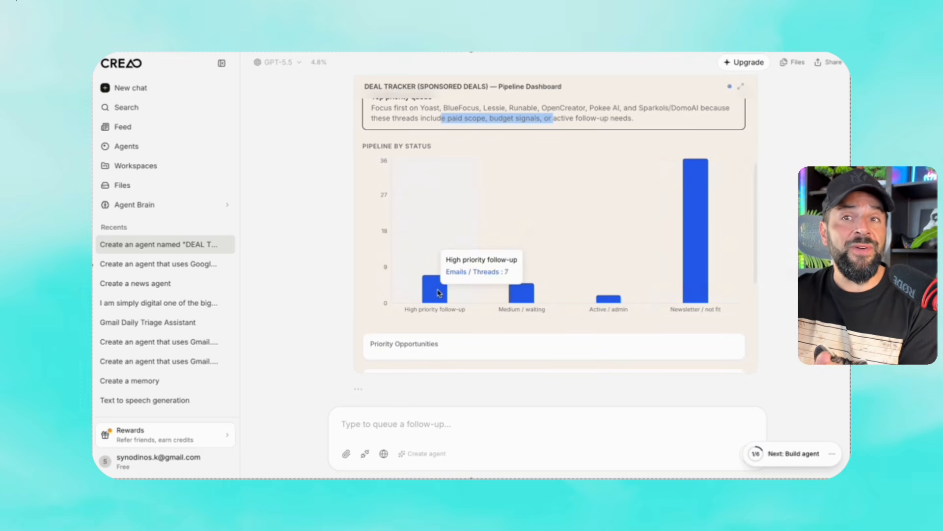
scroll(439, 293, down, 3)
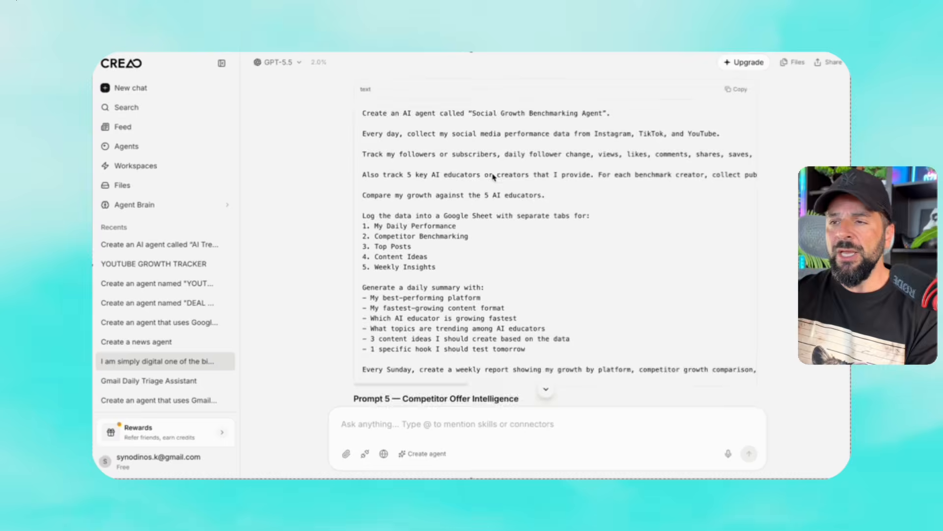
Step: Find Prompt 4, Social Growth Benchmarking Agent, in the prompts chat and enter its text in a new chat
scroll(490, 185, up, 2)
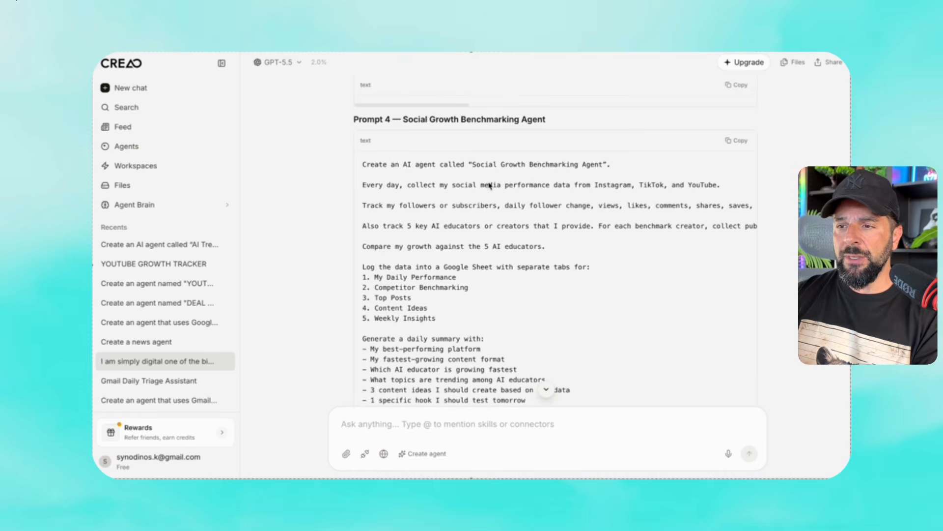
scroll(431, 147, down, 3)
scroll(427, 204, up, 2)
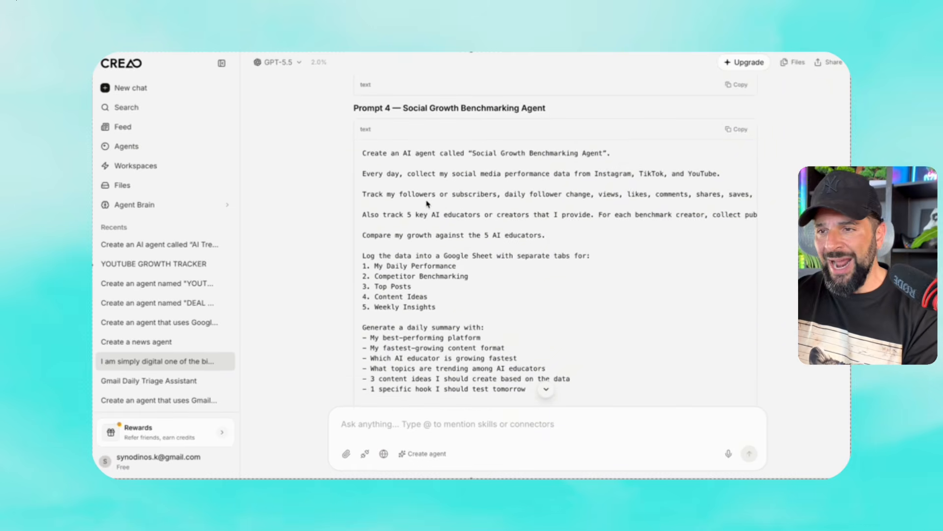
click(123, 87)
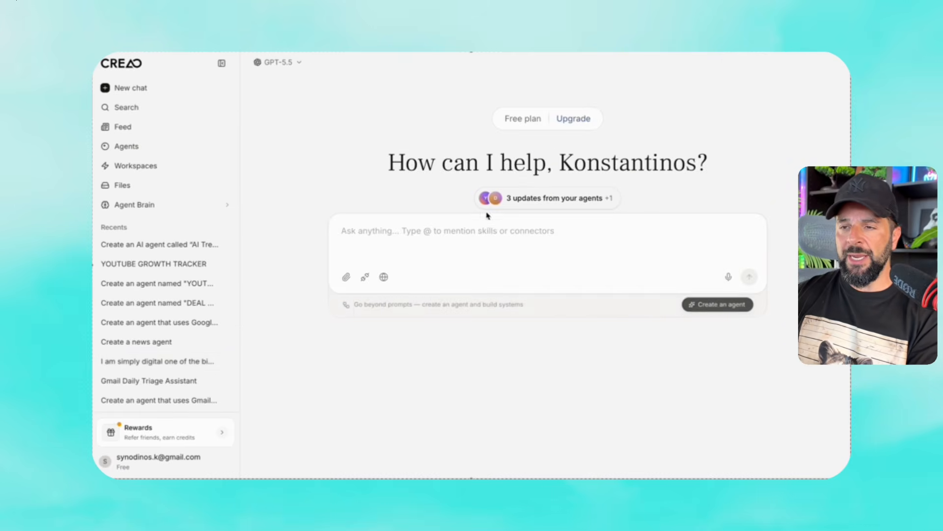
key(ctrl+v)
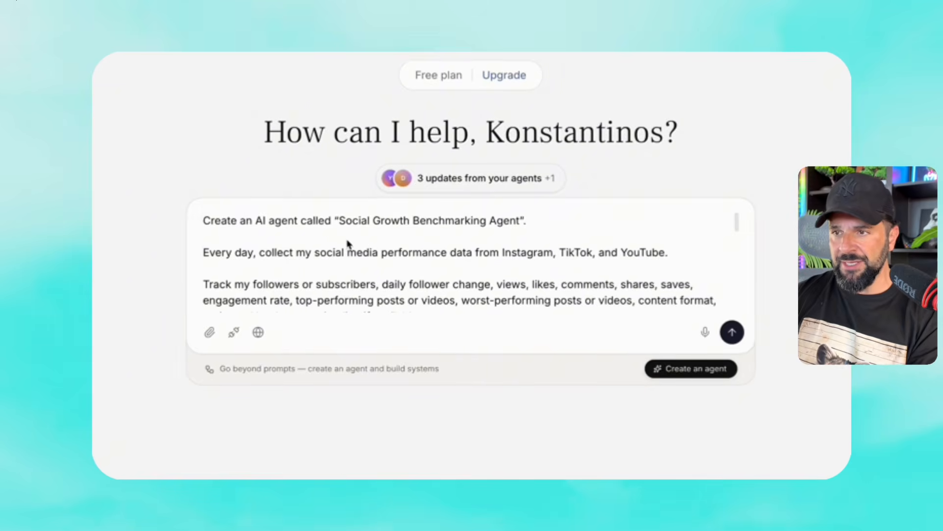
Step: Read the "Social Growth Benchmarking Agent" prompt through to its weekly report request and submit it in the chat
scroll(347, 245, down, 1)
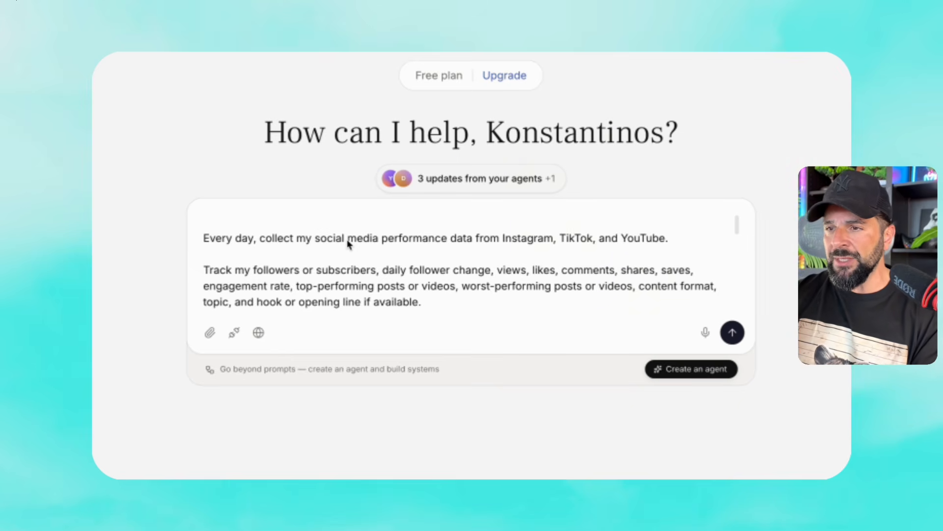
scroll(348, 243, down, 4)
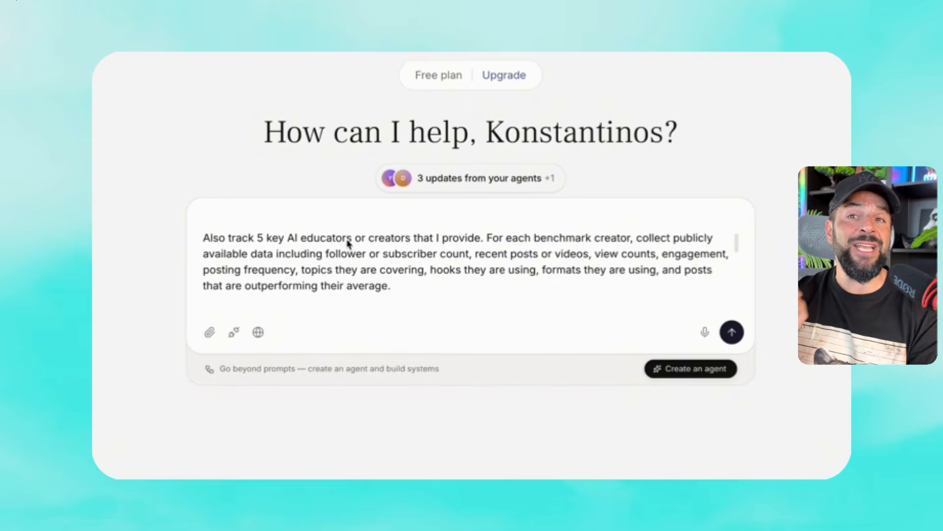
scroll(347, 243, down, 1)
scroll(347, 243, down, 7)
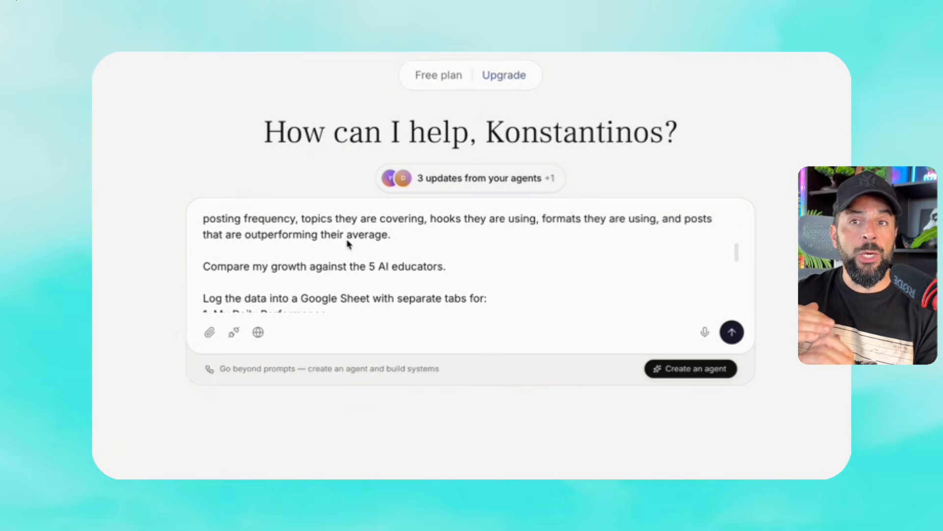
scroll(348, 243, down, 9)
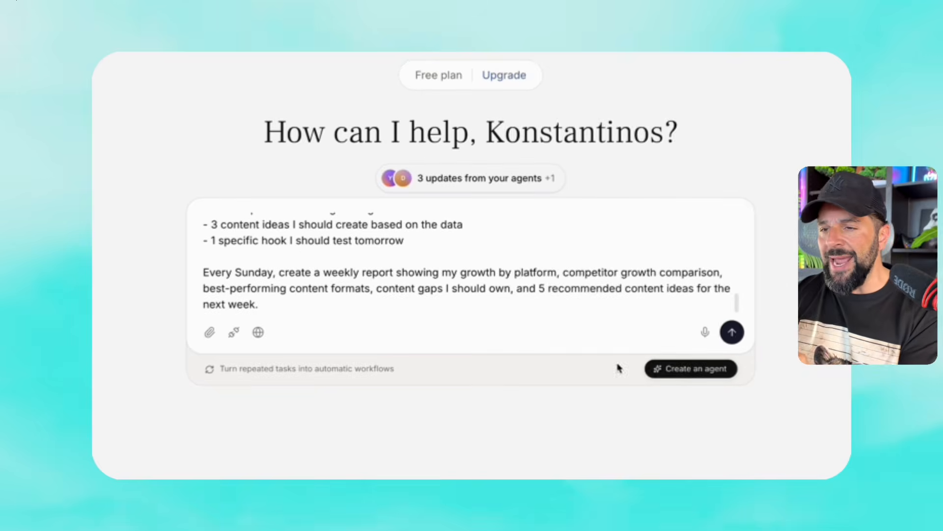
click(665, 370)
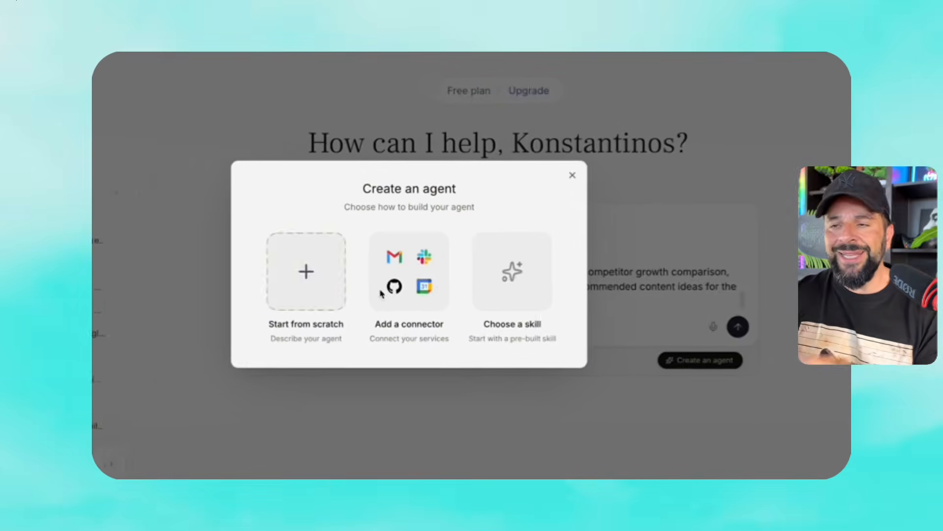
click(572, 175)
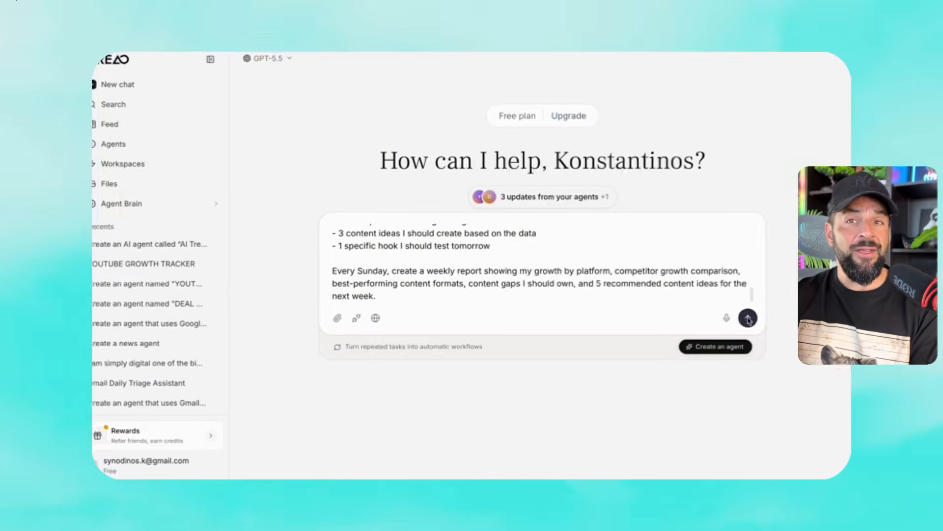
key(Return)
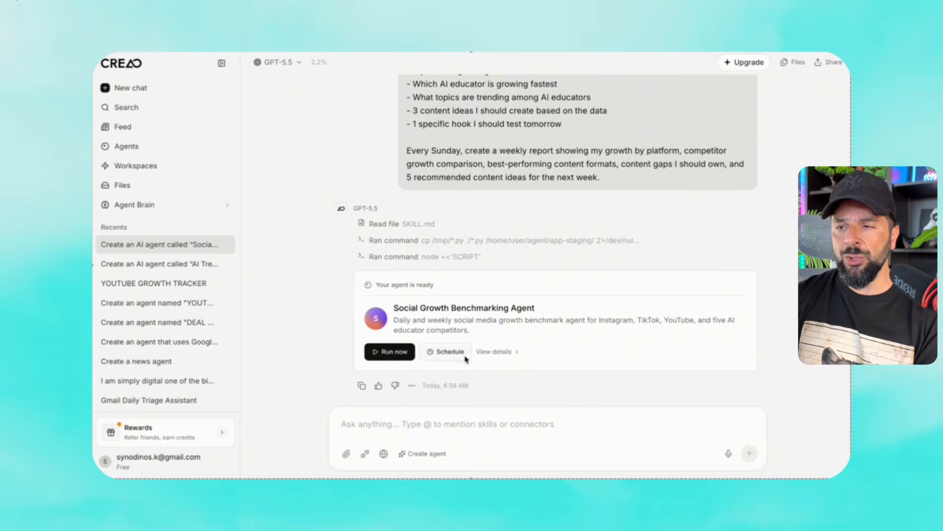
Step: Run the Social Growth Benchmarking Agent and choose to provide all required inputs
click(388, 351)
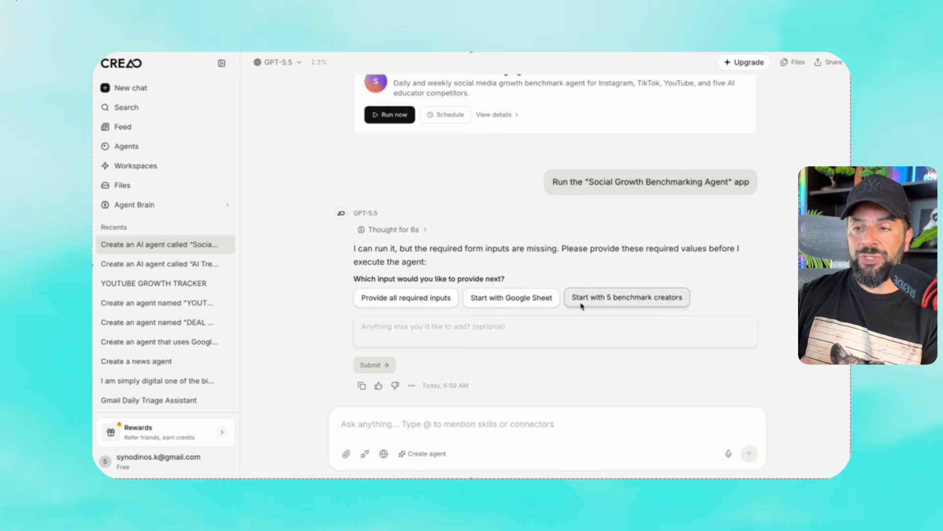
click(437, 304)
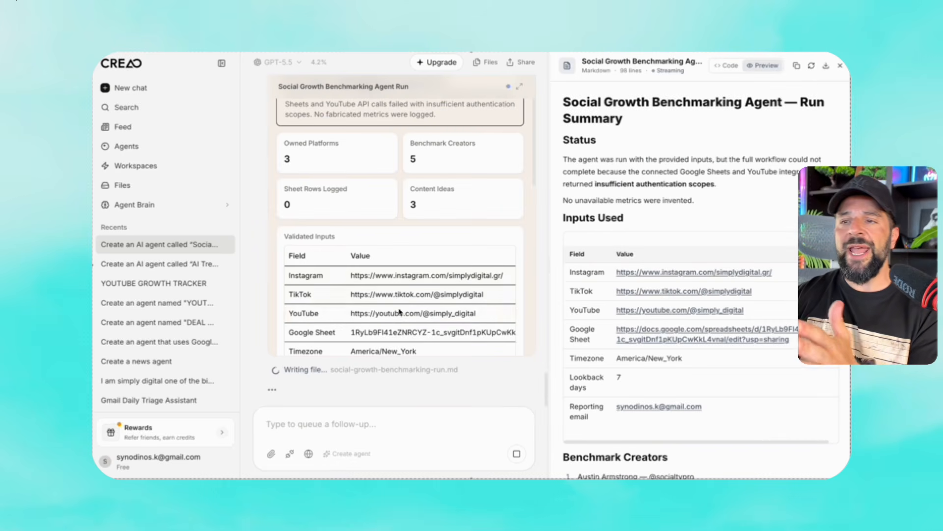
Step: Review the Social Growth Benchmarking Agent Run dashboard, from the validated inputs to the content ideas and required fix
scroll(399, 311, down, 7)
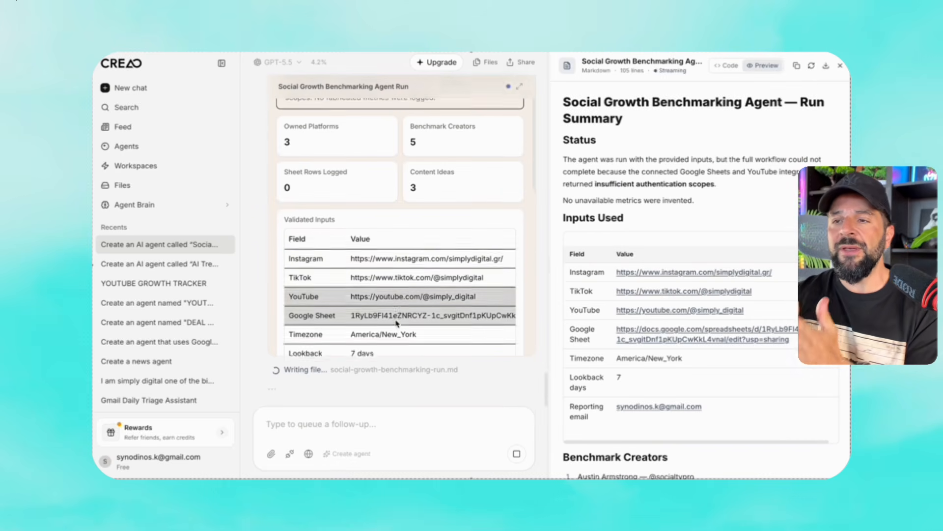
scroll(396, 320, down, 3)
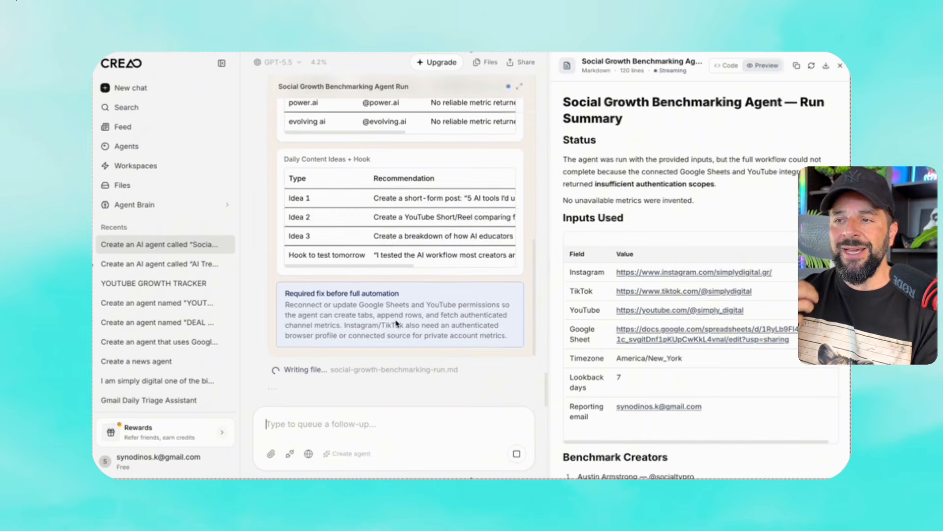
scroll(609, 283, down, 1)
Step: Read the Markdown run summary, covering benchmark creators, competitor benchmarking, Google Sheet logging, daily summary and content ideas
scroll(609, 283, down, 10)
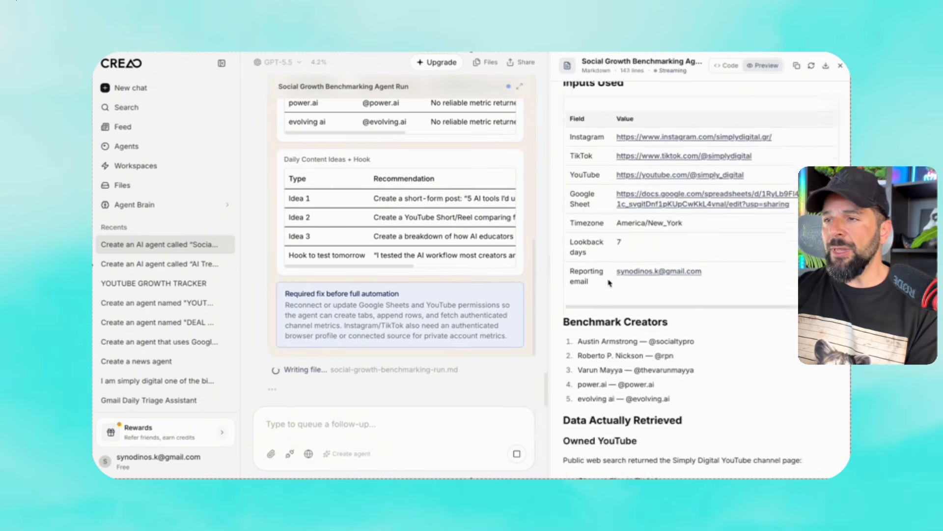
scroll(609, 282, down, 6)
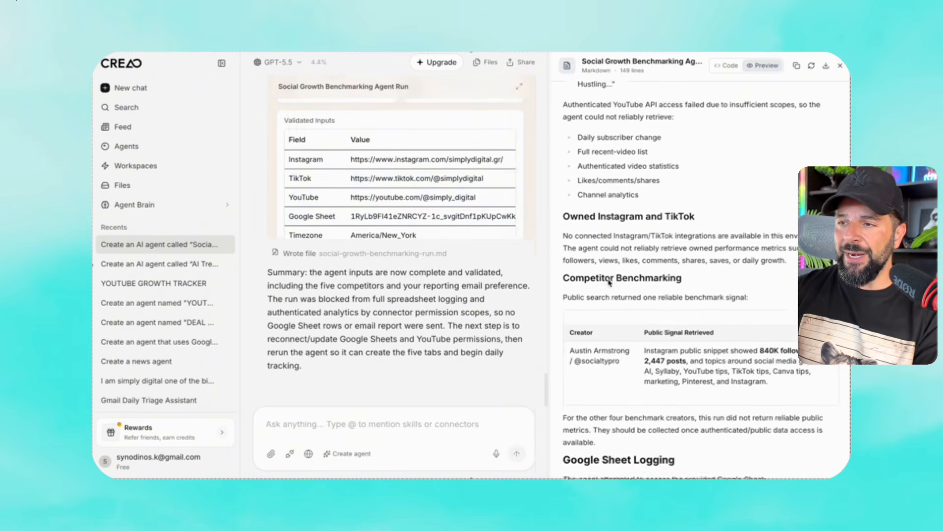
scroll(608, 278, down, 4)
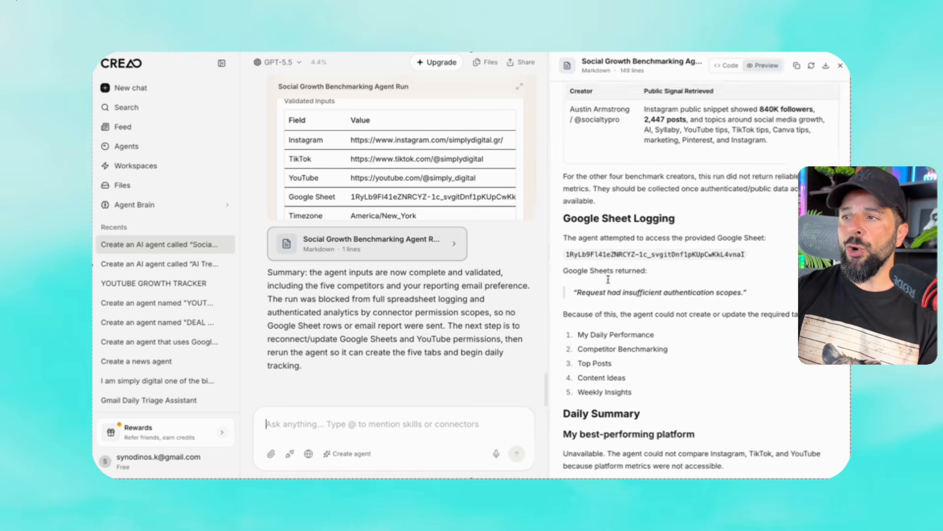
scroll(694, 265, down, 3)
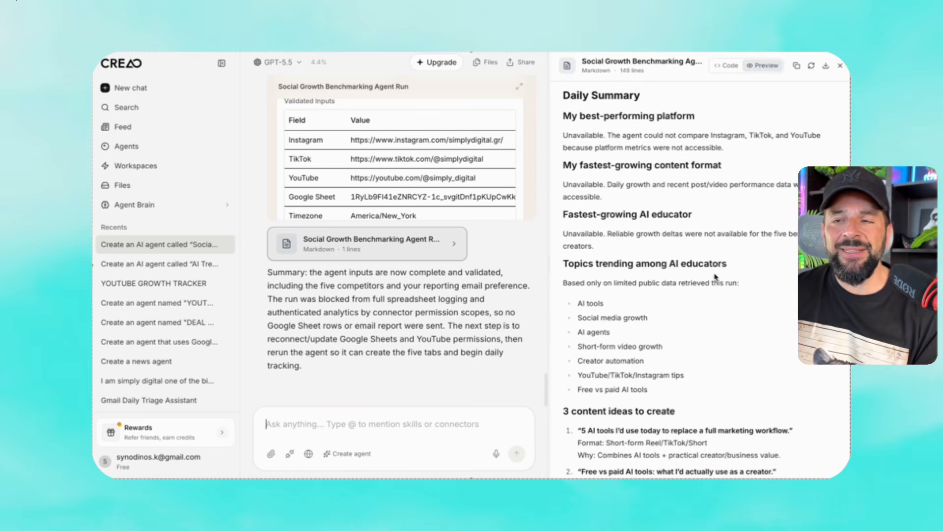
scroll(716, 332, down, 1)
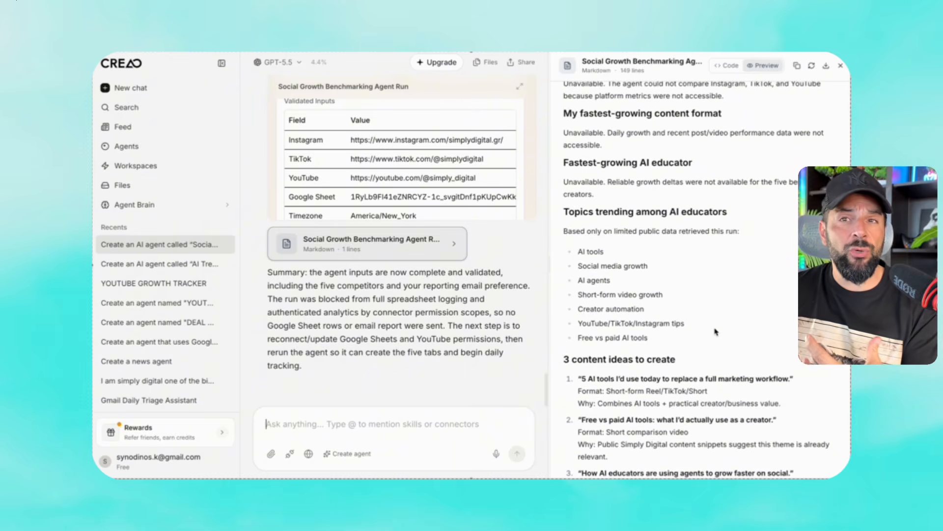
scroll(715, 332, down, 6)
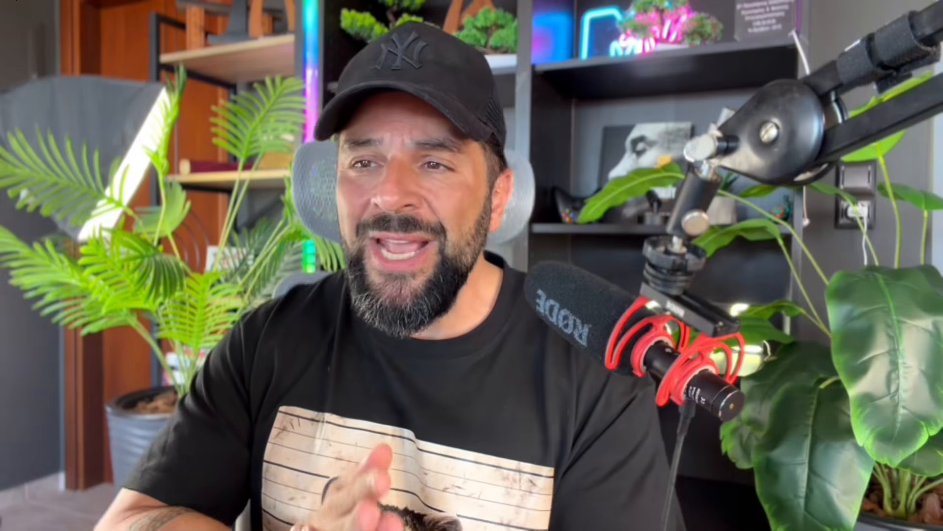